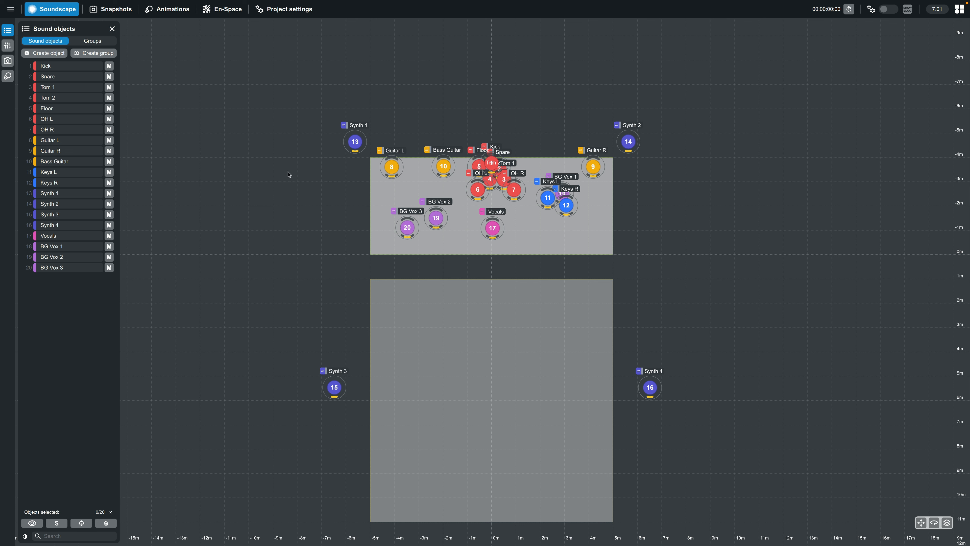
Create a snapshot named "Default" from the current sound object layout
left_click(10, 62)
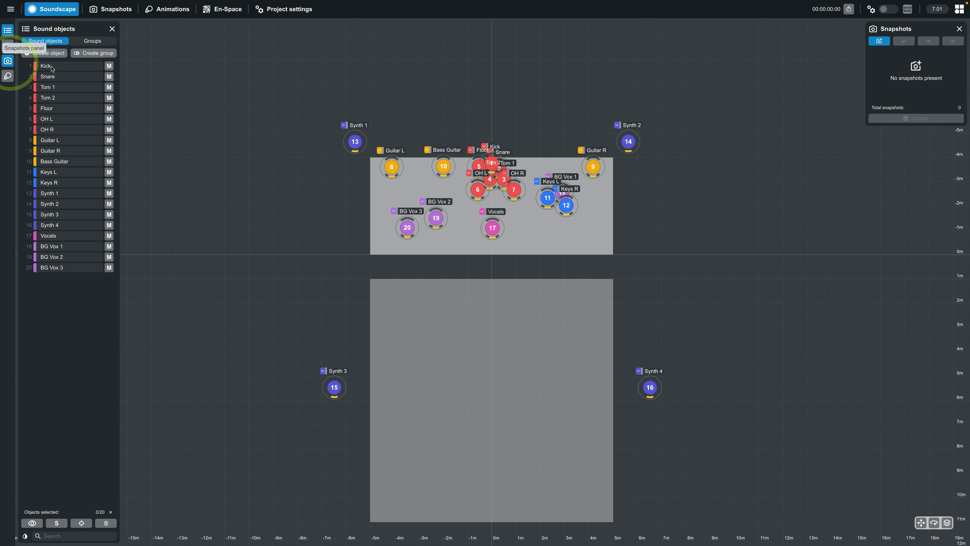
left_click(879, 42)
type("Default")
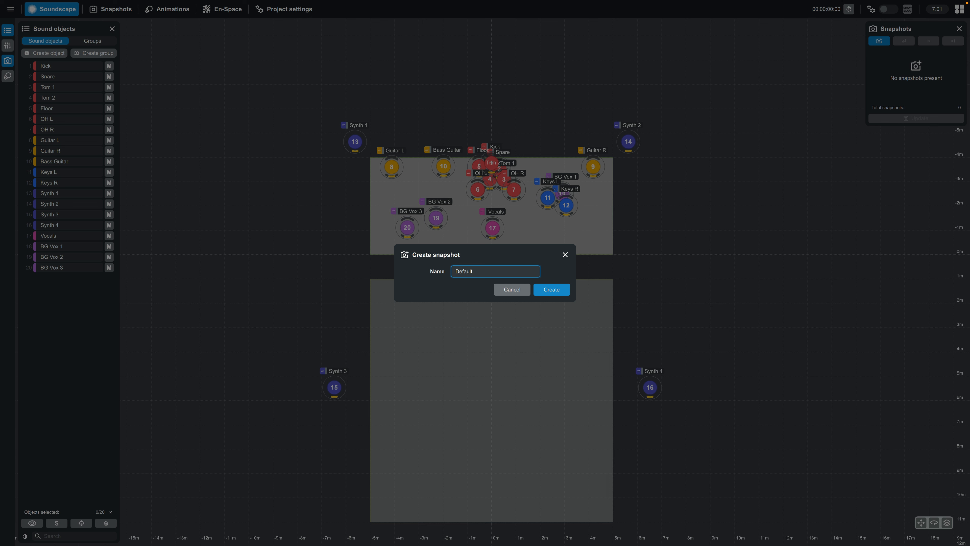
key("Return")
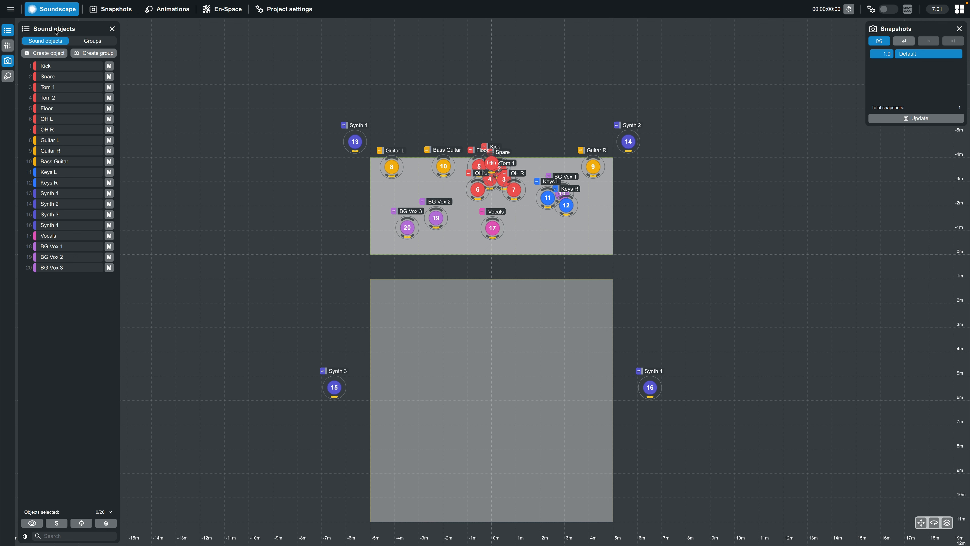
Save the project under the name "Live Set 2025" in the Project files folder
left_click(11, 9)
left_click(21, 72)
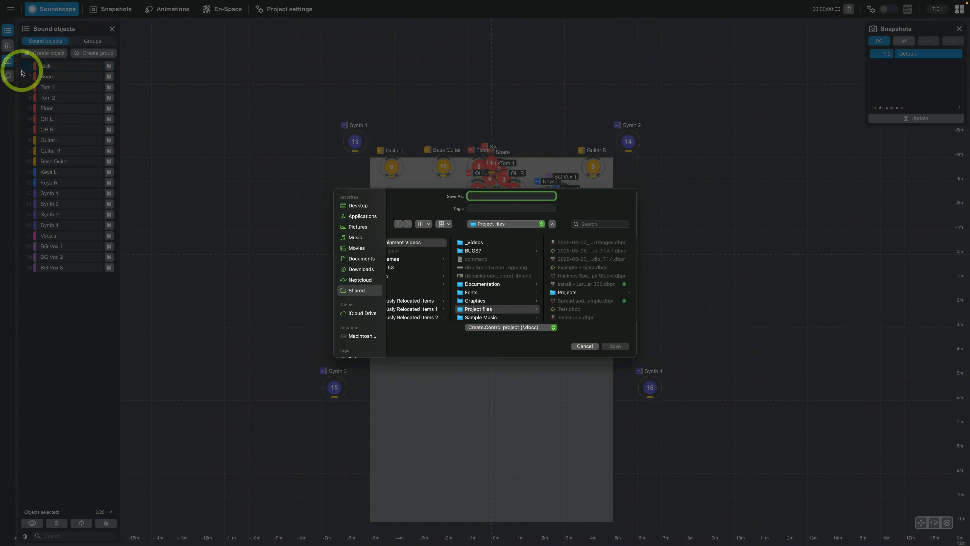
type("Live")
type(" Example")
key("Return")
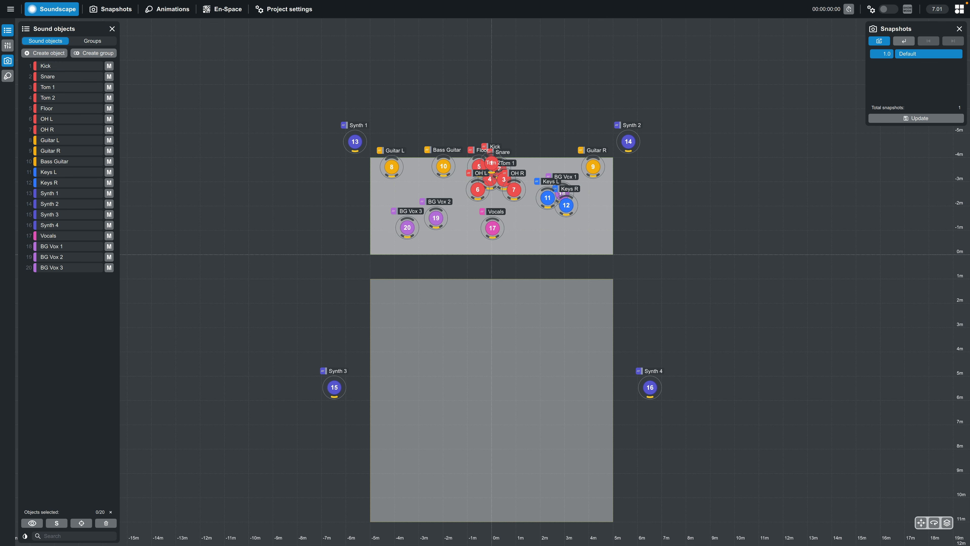
Open the saved project Live Set 2025.dbcc and recall its Default snapshot
left_click(10, 9)
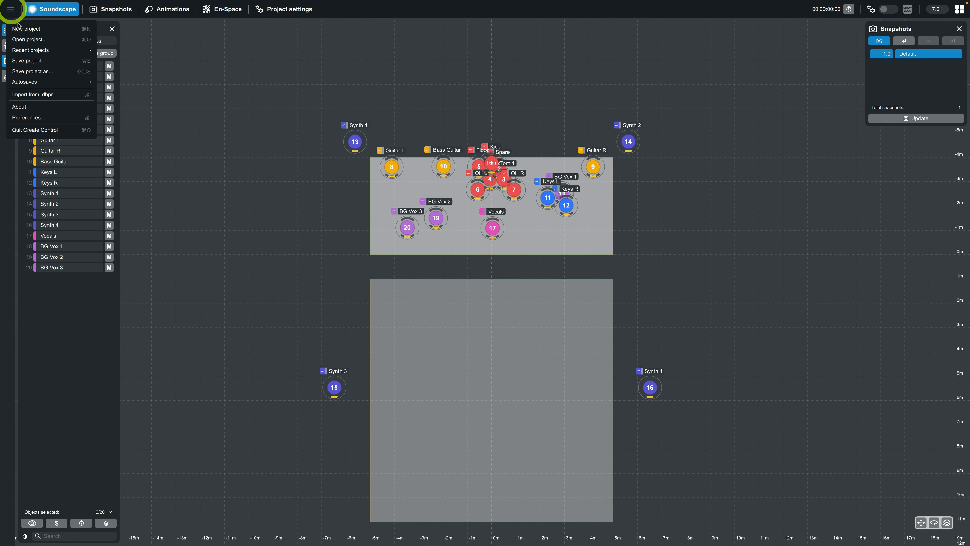
left_click(21, 40)
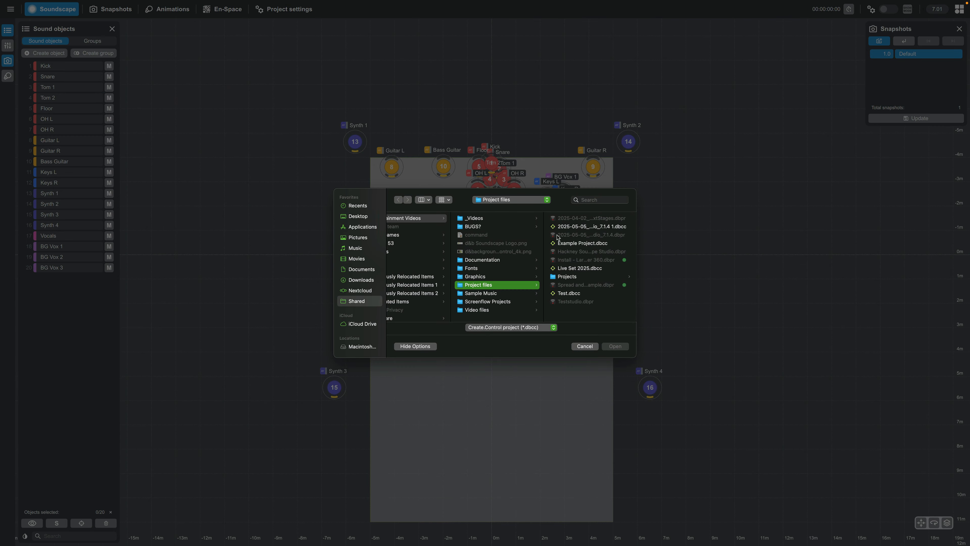
left_click(573, 268)
left_click(615, 346)
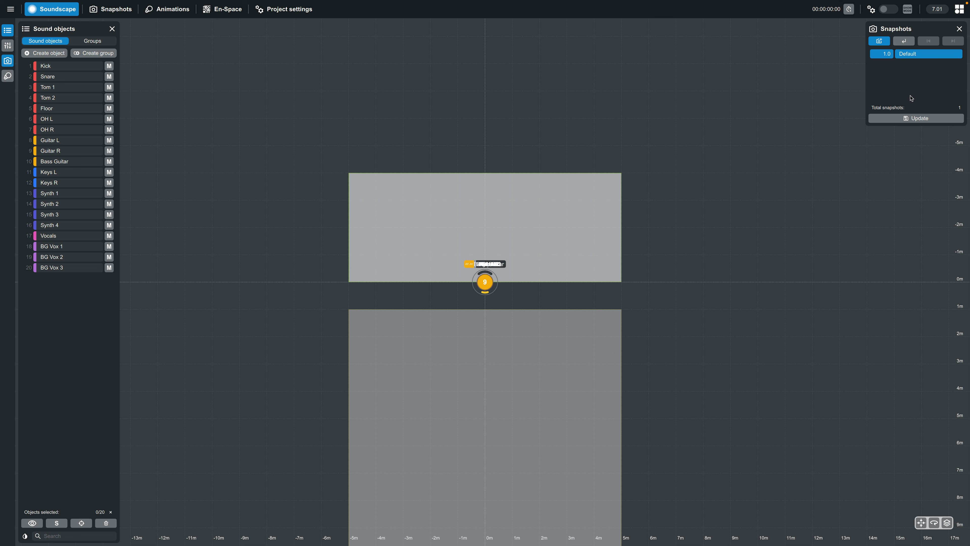
left_click(904, 41)
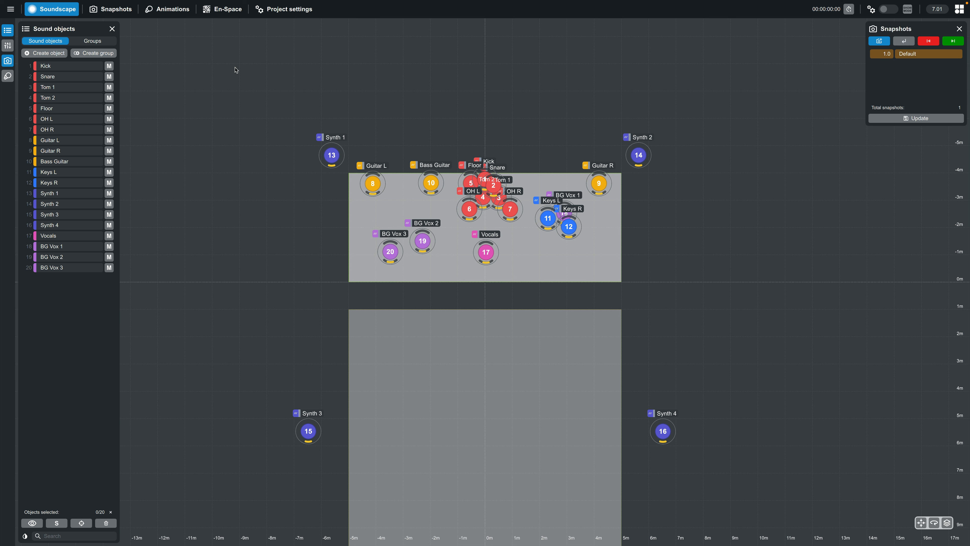
Set the En-Space send of all drum sound objects, Kick through OH R, to -120 dB
left_click(81, 65)
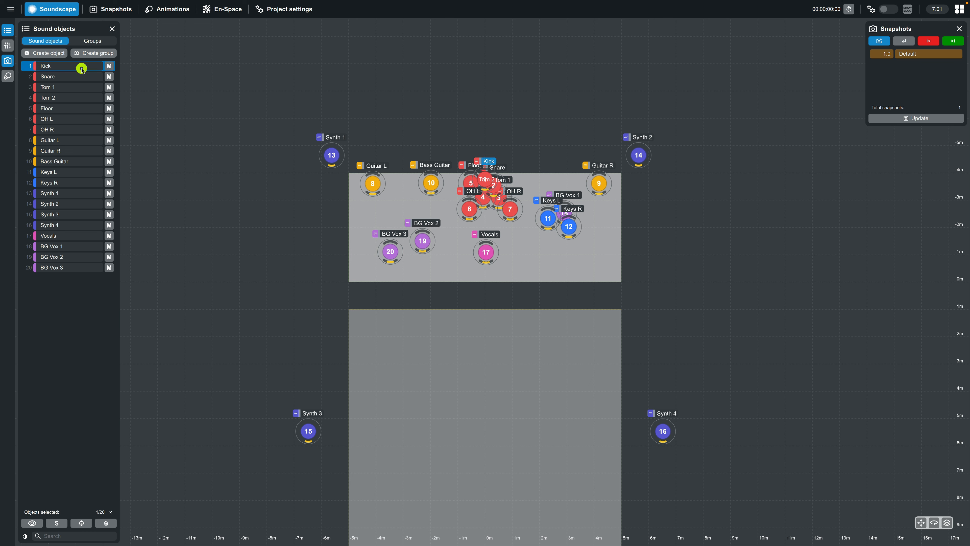
left_click(81, 129, "shift")
left_click(8, 46)
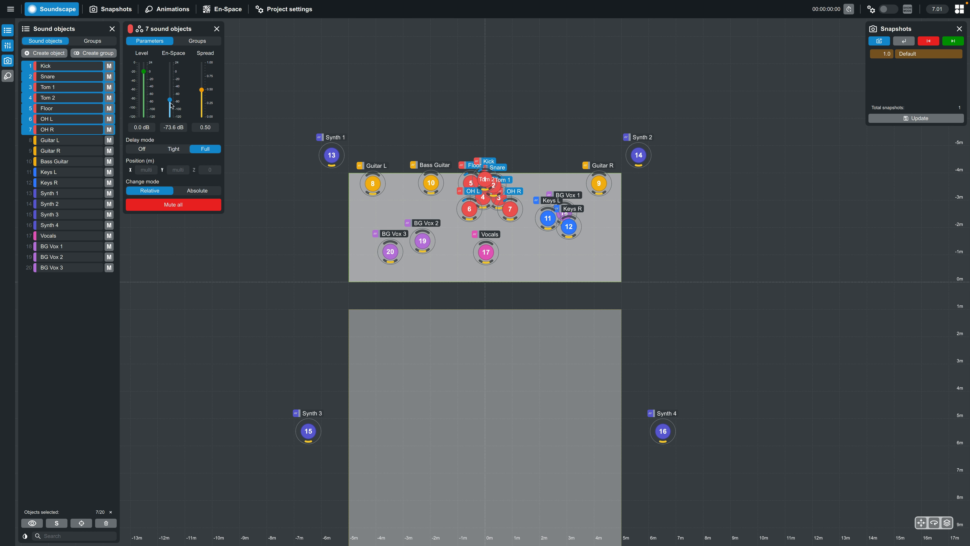
left_click(170, 123)
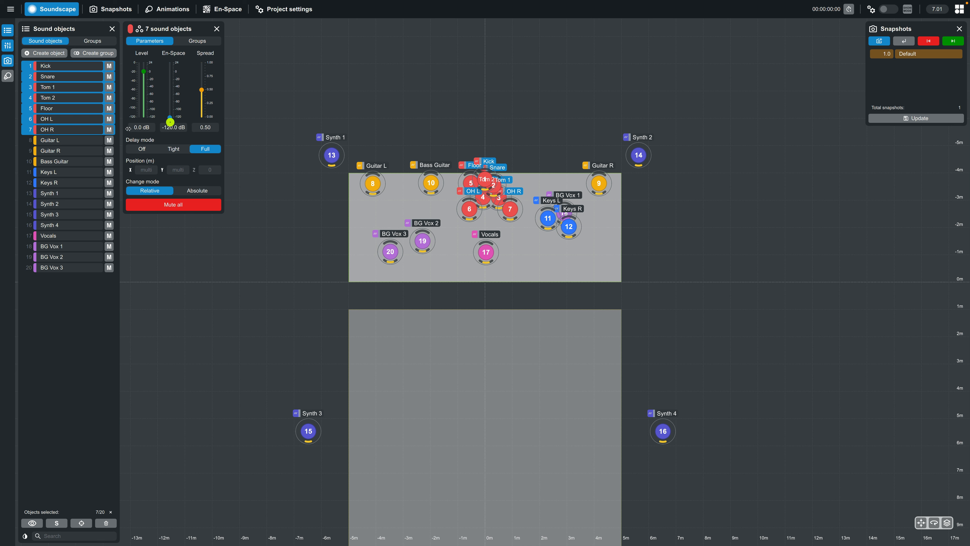
Raise the En-Space send of the sound objects from Guitar L through Synth 4 to about -55 dB
left_click(70, 140)
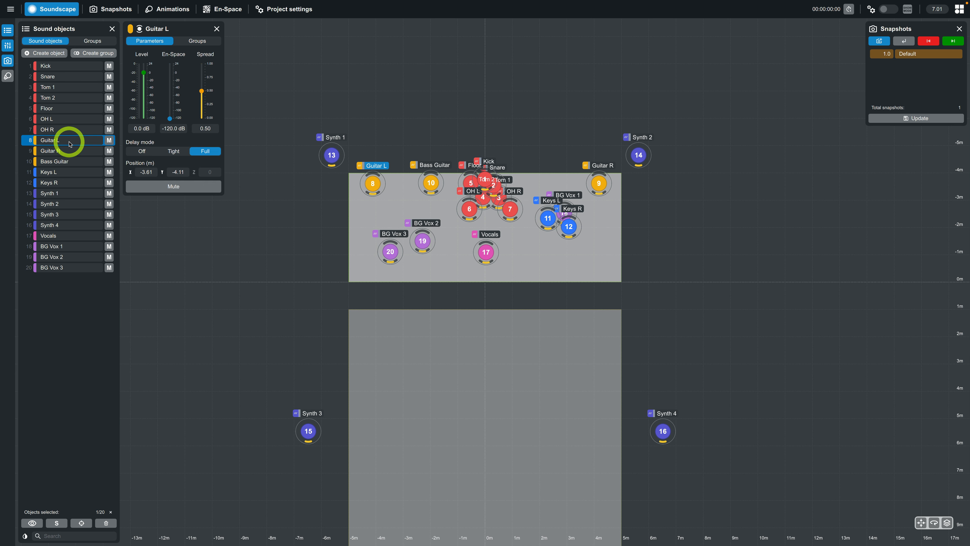
left_click(68, 225, "shift")
left_click_drag(168, 121, 172, 96)
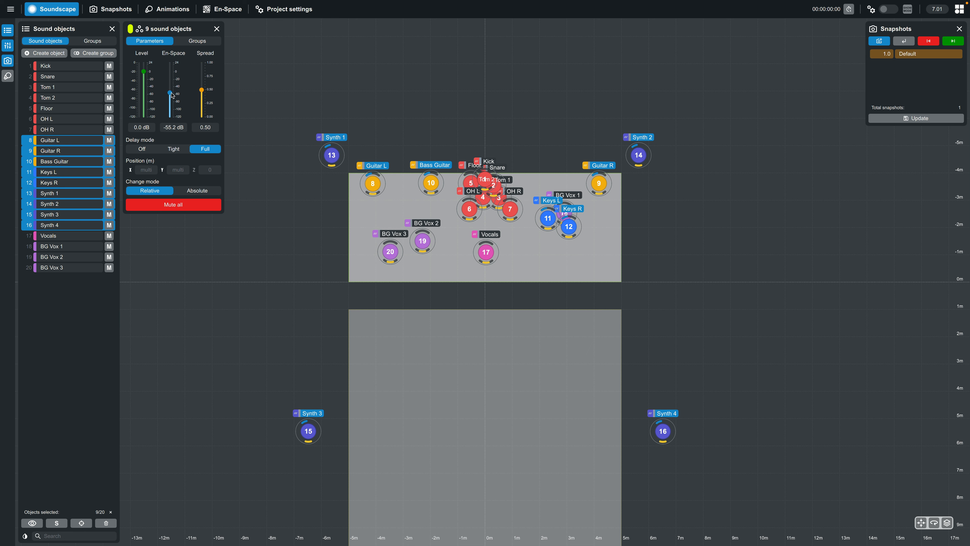
Raise the En-Space send of Vocals and BG Vox 1 to 3 to about -26.5 dB
left_click(55, 236)
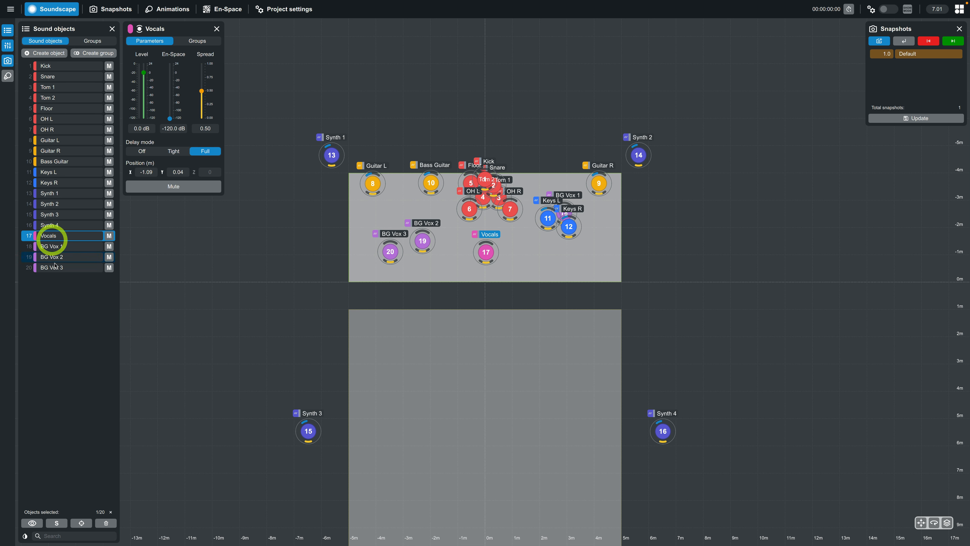
left_click(55, 267, "shift")
left_click_drag(170, 117, 170, 82)
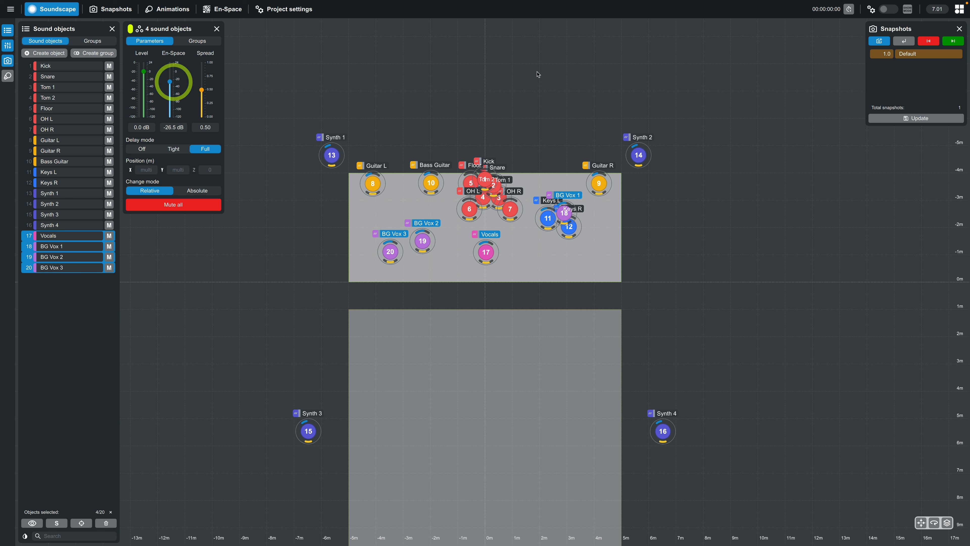
Create a snapshot named "Song 1 - Rock and Roll" from the current settings
left_click(880, 41)
type("Song ")
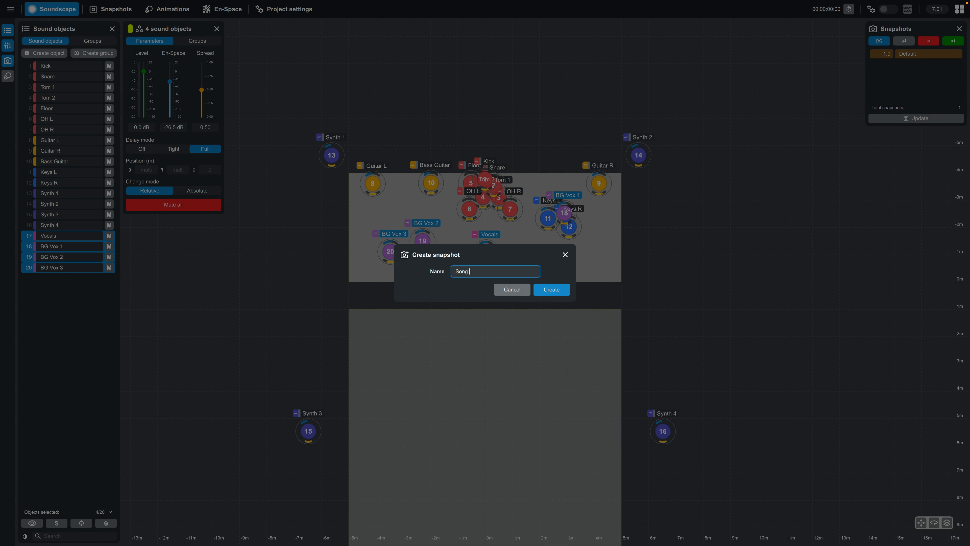
type("1 - Rock and Roll")
key("Return")
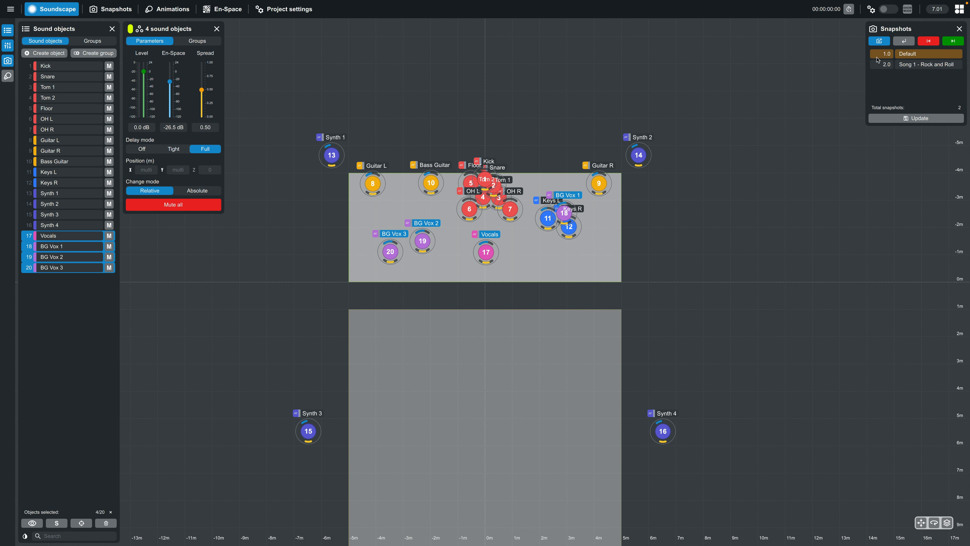
Recall the Default and Song 1 - Rock and Roll snapshots in turn, ending on Default
left_click(903, 42)
left_click(893, 65)
left_click(904, 41)
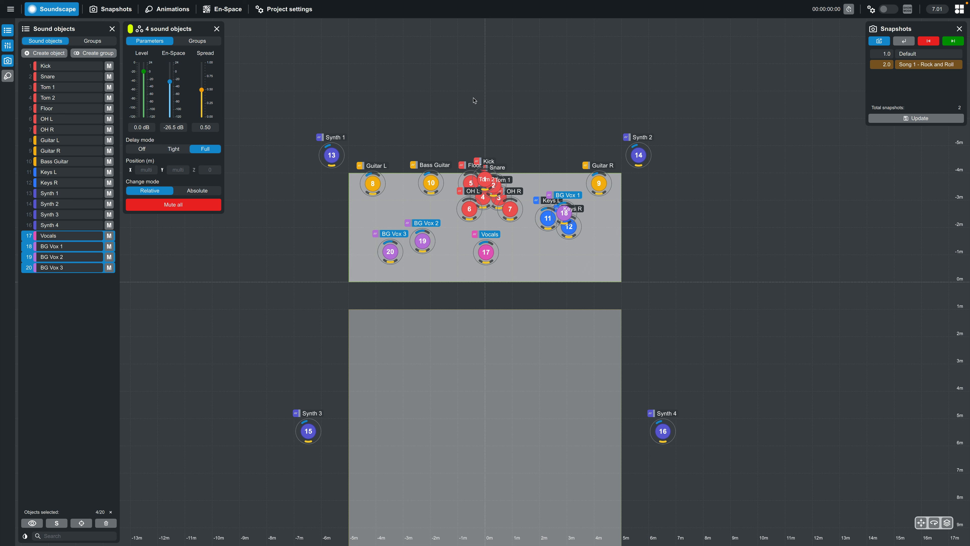
left_click(921, 55)
left_click(904, 42)
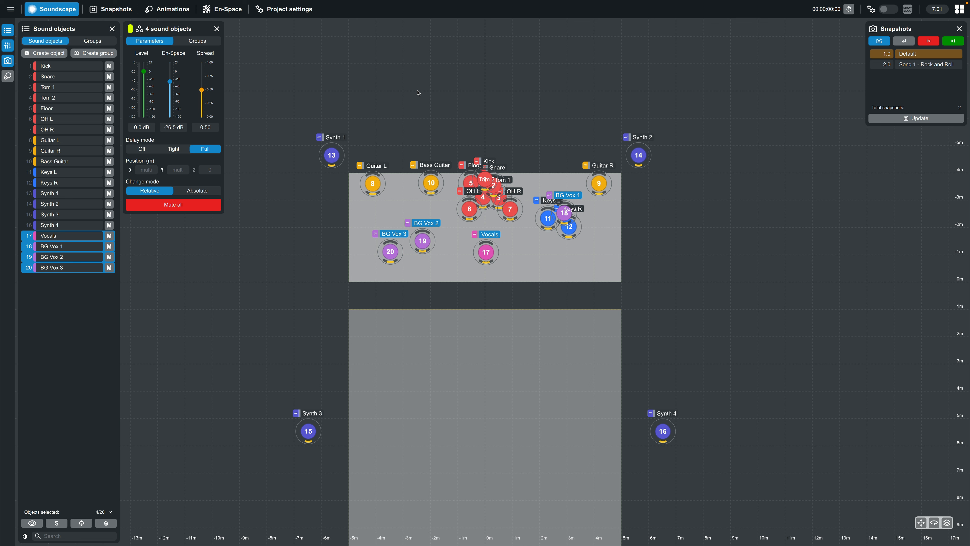
left_click(84, 131)
left_click(78, 65, "shift")
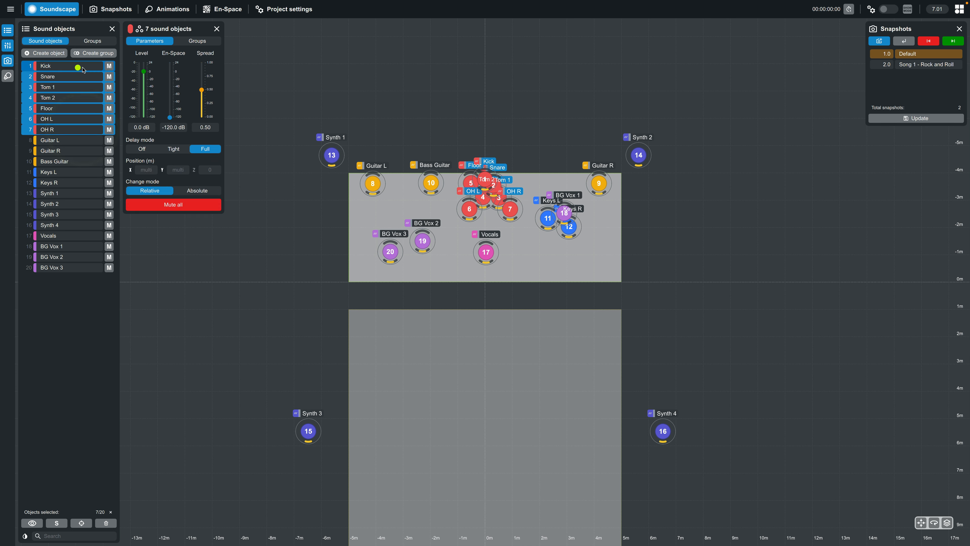
left_click(108, 67)
left_click(108, 67)
Mute the whole Drums group and return to the list of individual sound objects
left_click(98, 41)
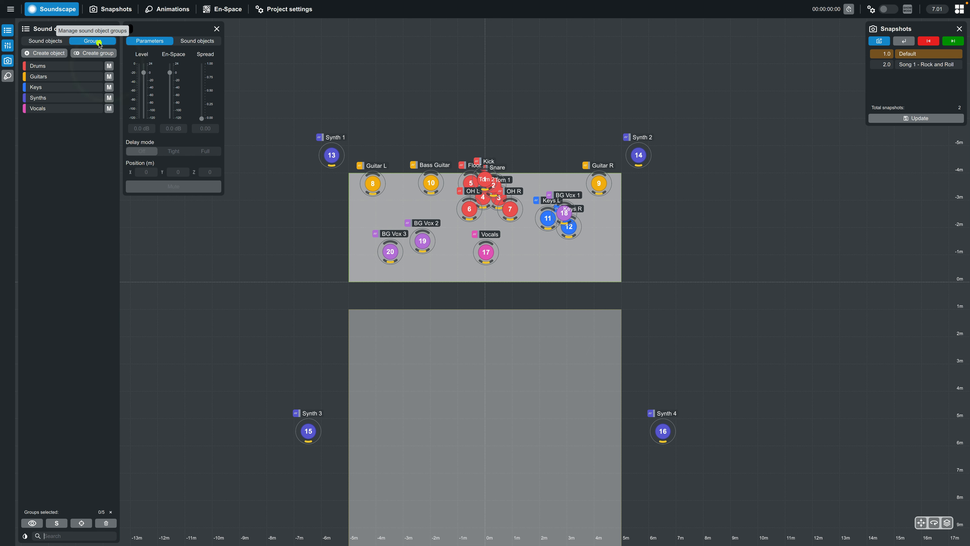
left_click(109, 66)
left_click(49, 41)
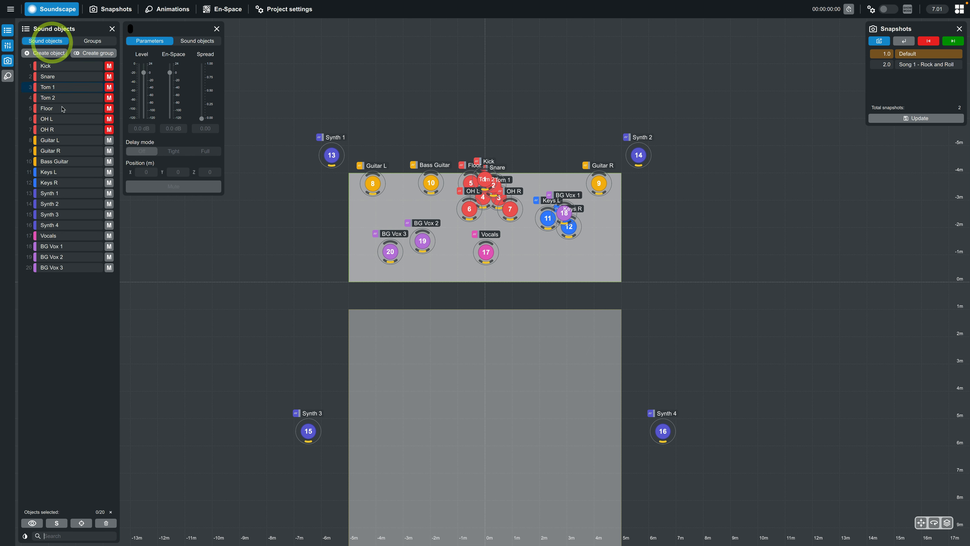
Lower the level of Guitar L, Guitar R and Bass Guitar to about -26 dB and set Bass Guitar's En-Space to about -57 dB
left_click(63, 141)
left_click(62, 160, "shift")
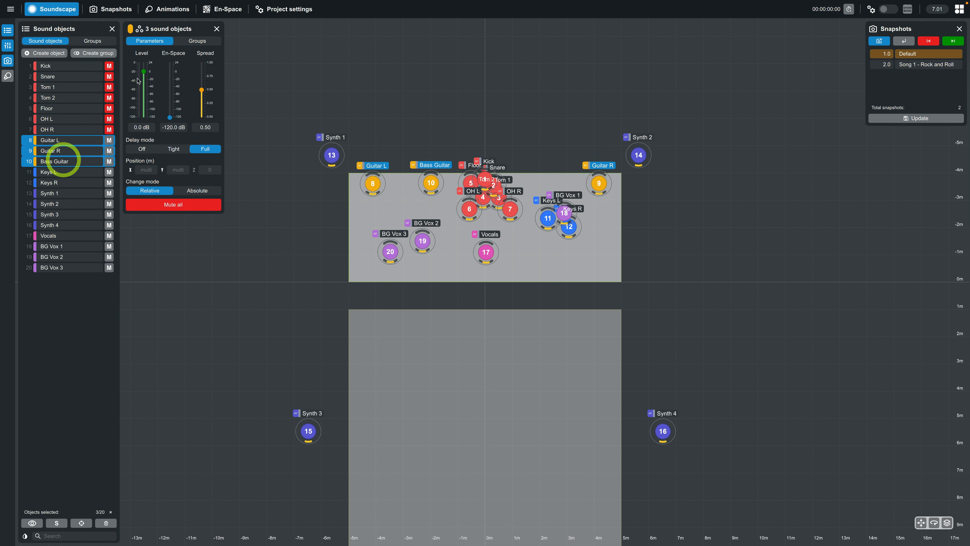
left_click_drag(144, 71, 143, 82)
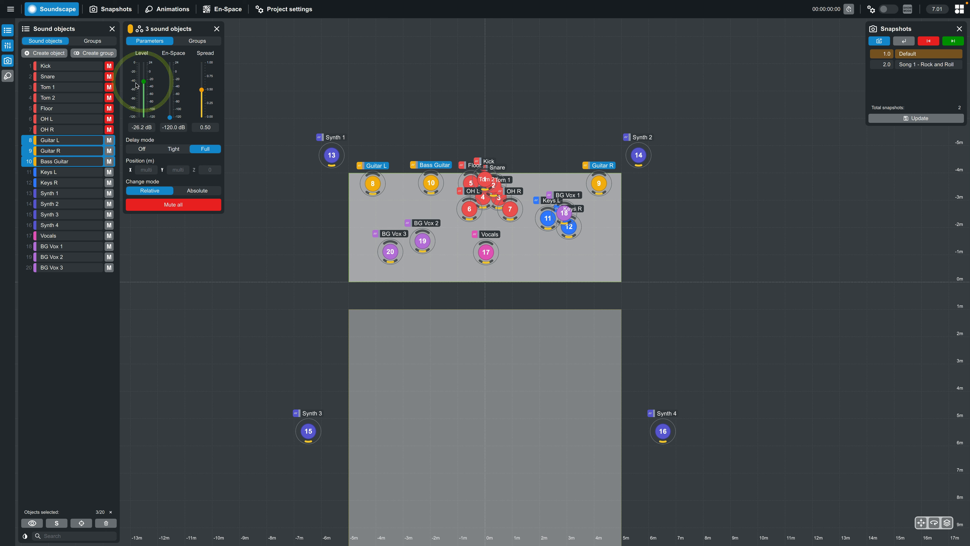
left_click(70, 163)
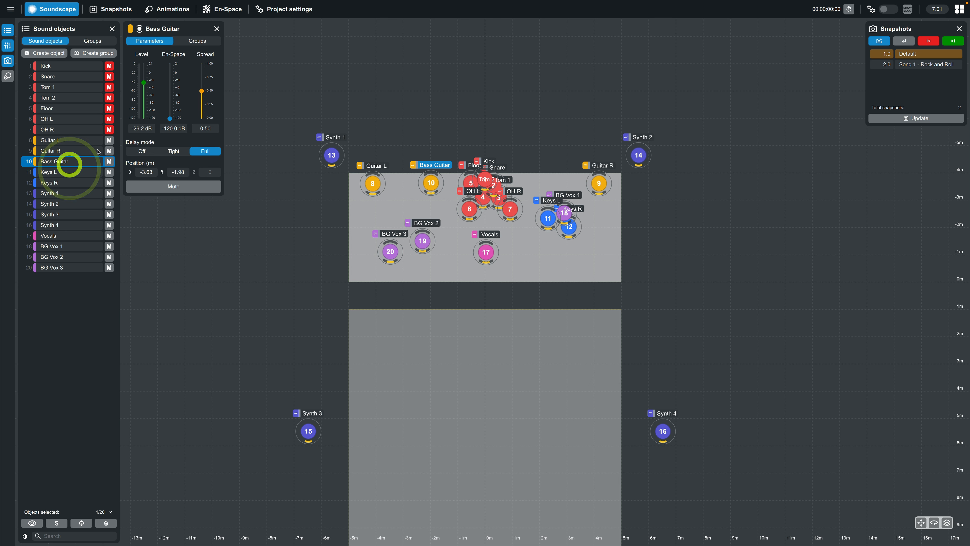
left_click_drag(169, 119, 174, 96)
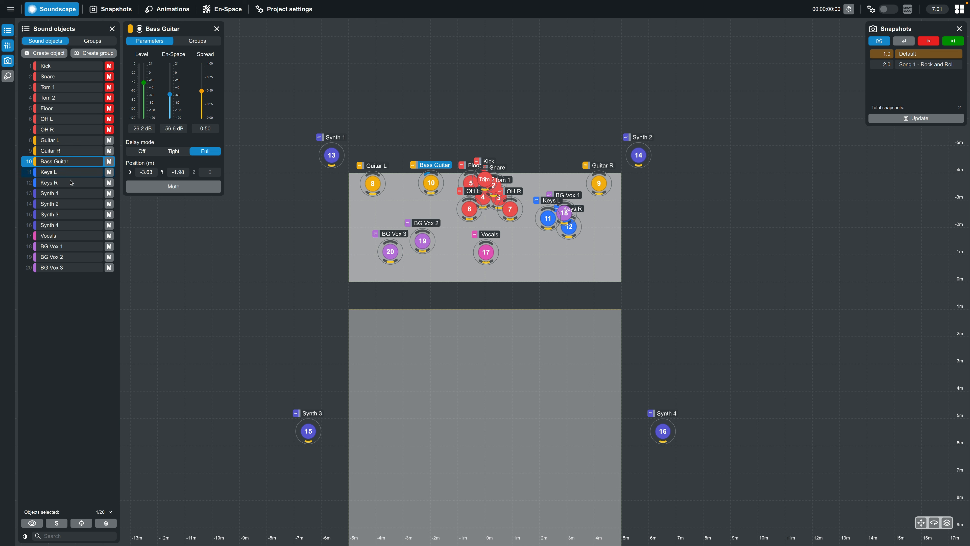
Set the spread of Synth 1 to 4 to about 0.92 and their En-Space send to about -0.3 dB
left_click(68, 193)
left_click(63, 226, "shift")
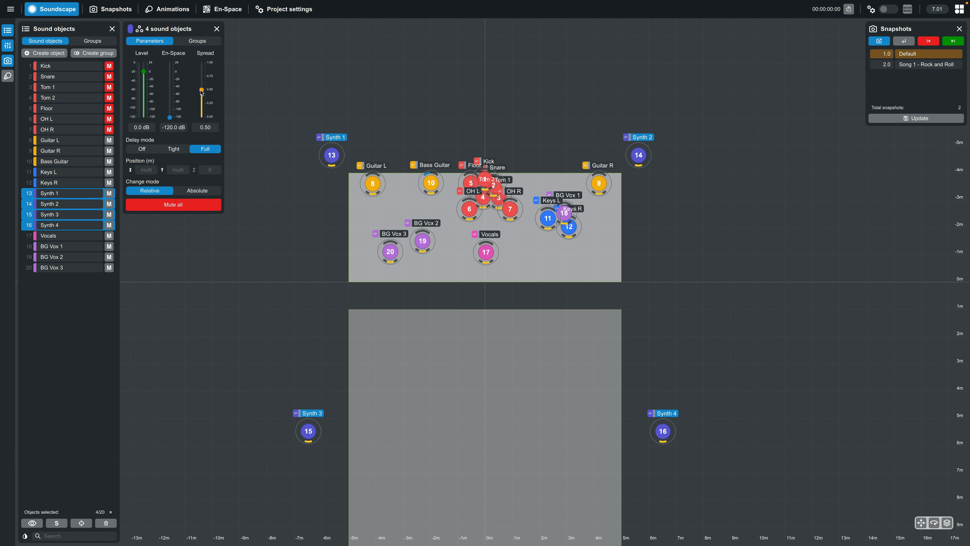
left_click_drag(201, 90, 204, 68)
left_click_drag(170, 117, 170, 72)
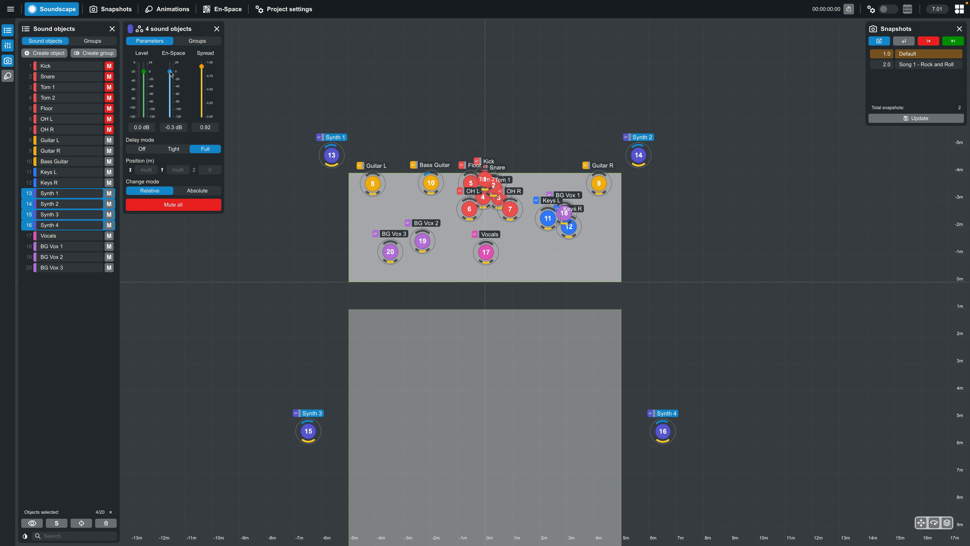
Line up BG Vox 3, Vocals, BG Vox 2 and BG Vox 1 across the stage front, at about -0.7 m in X
left_click(63, 236)
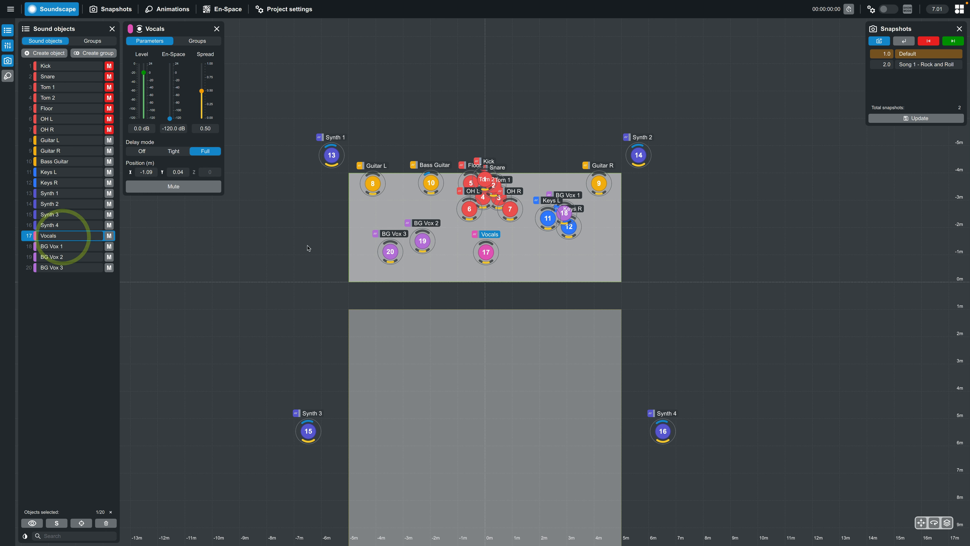
left_click_drag(486, 252, 485, 263)
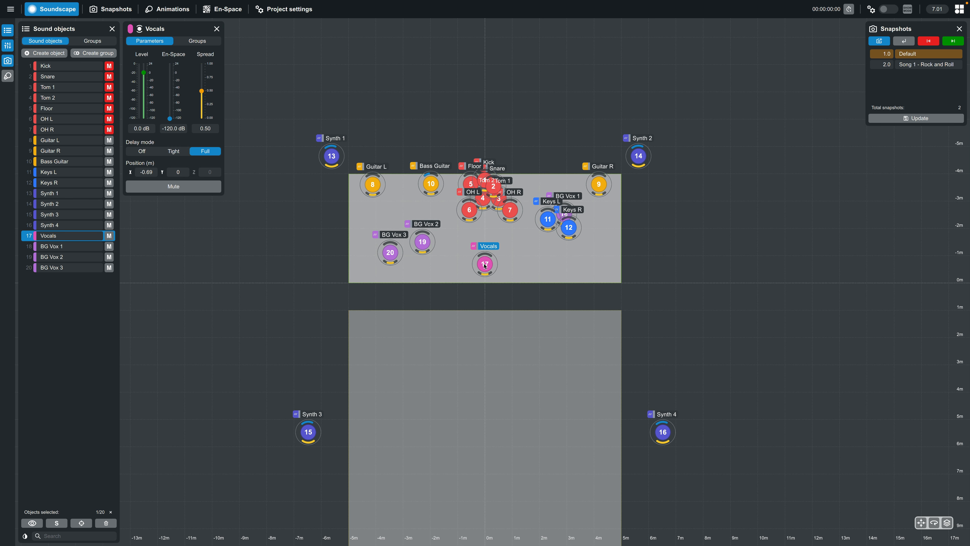
left_click(71, 257)
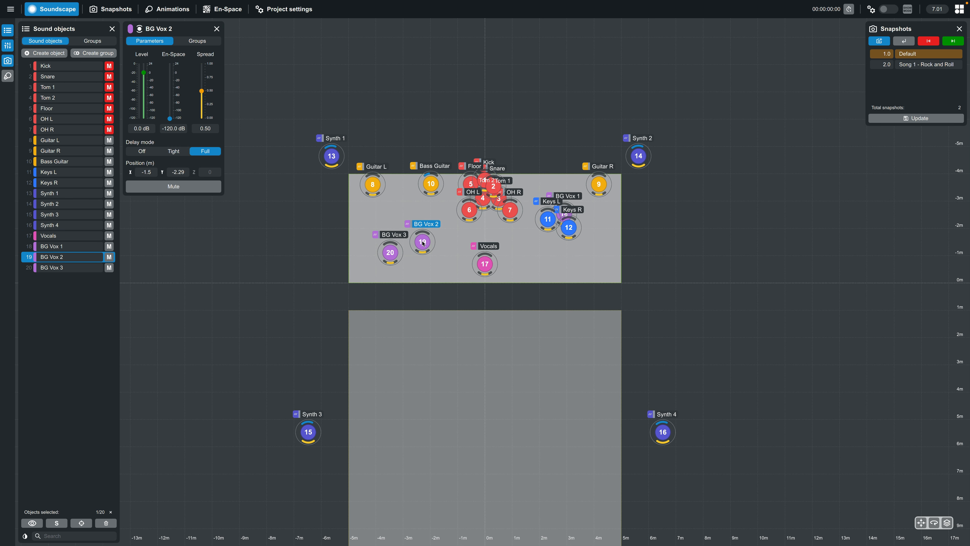
left_click_drag(422, 241, 468, 256)
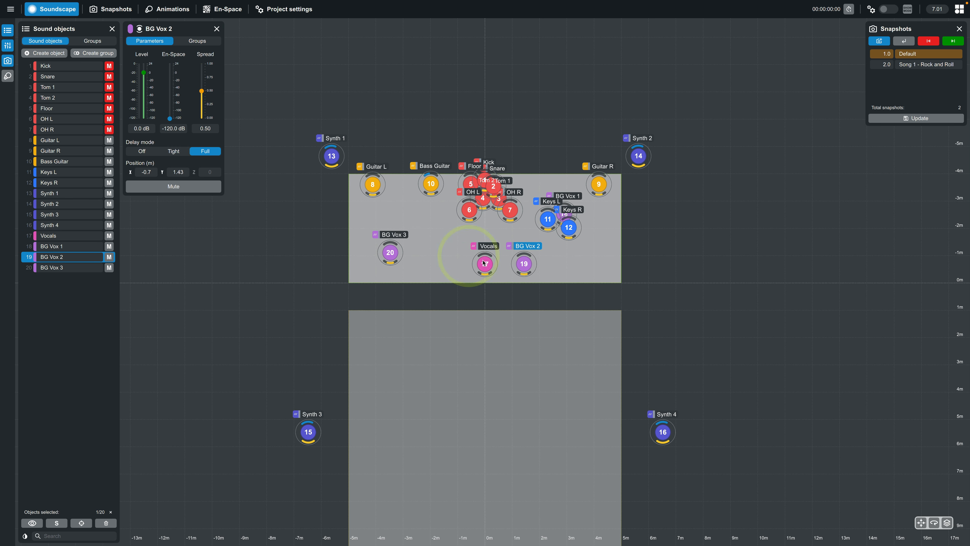
left_click_drag(385, 248, 381, 260)
left_click(67, 246)
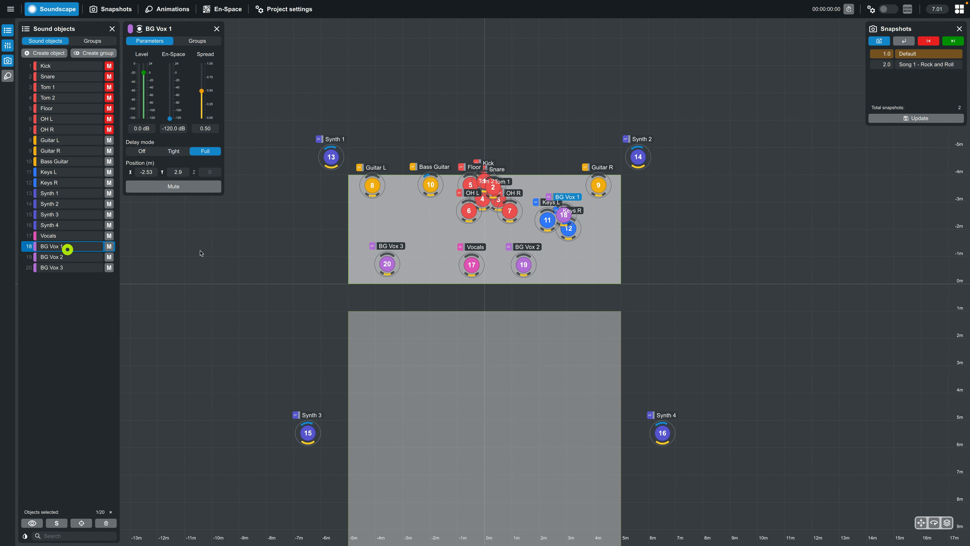
left_click_drag(564, 217, 600, 269)
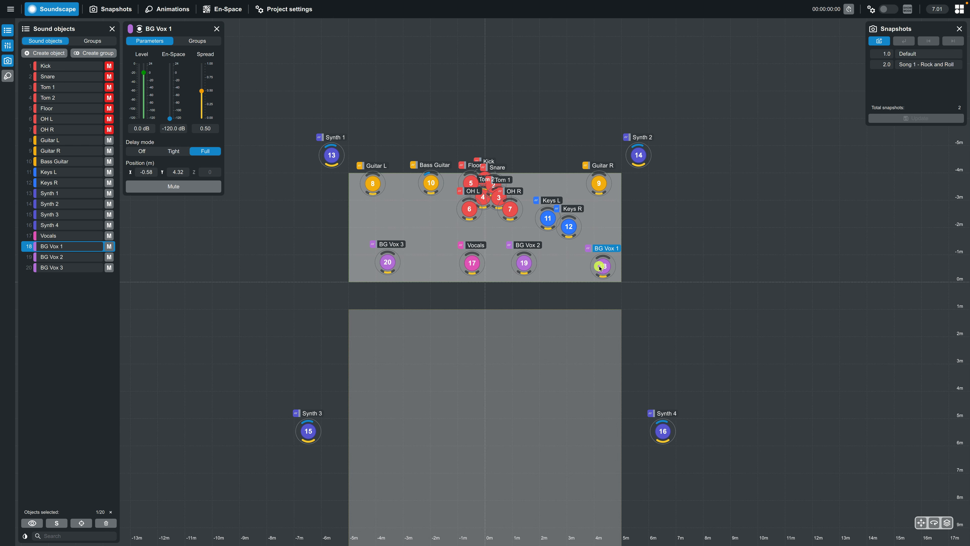
Raise the En-Space send of Vocals and BG Vox 1 to 3 together to about -1.4 dB
left_click(82, 236)
left_click(82, 267, "shift")
left_click_drag(169, 117, 174, 77)
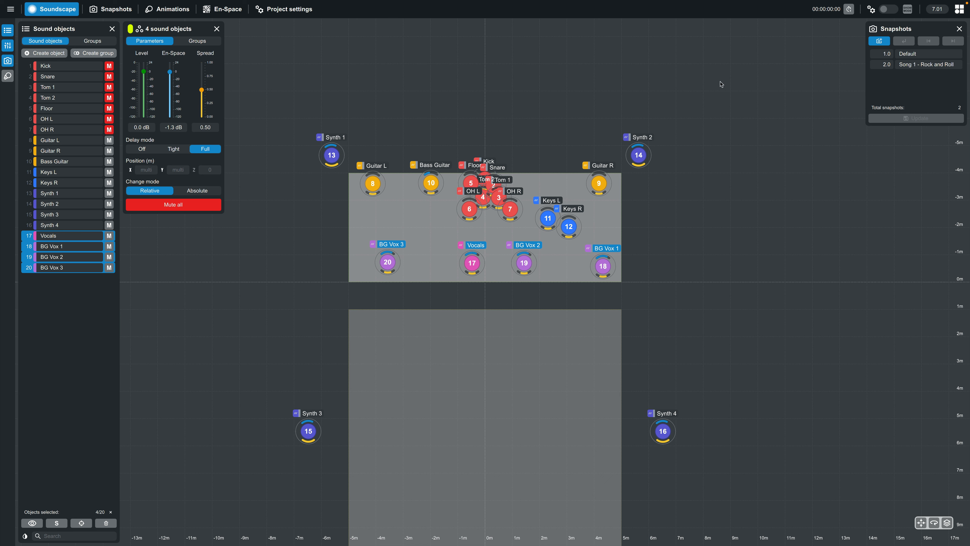
Save the current object settings as a new snapshot named "Song 2 - Ballad"
left_click(878, 41)
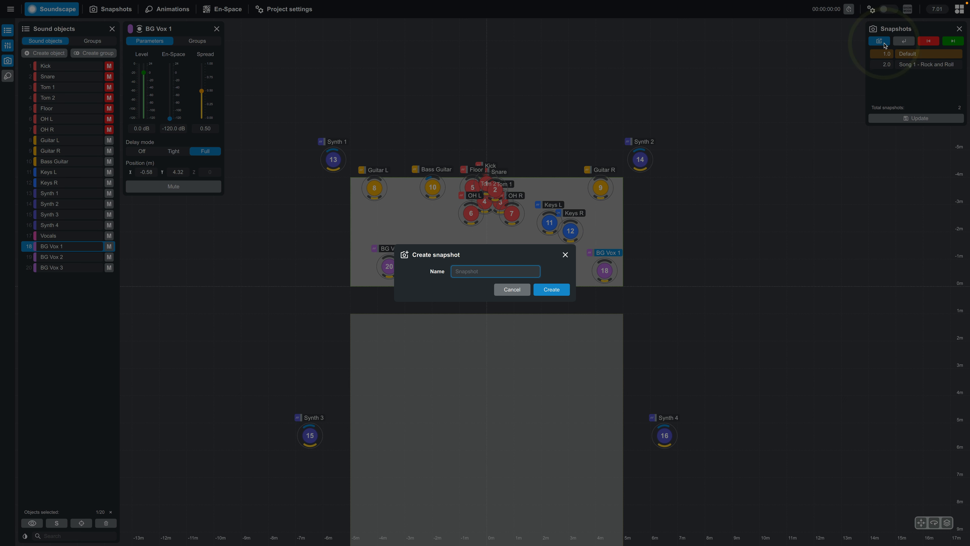
type("Song 2 - Ballad")
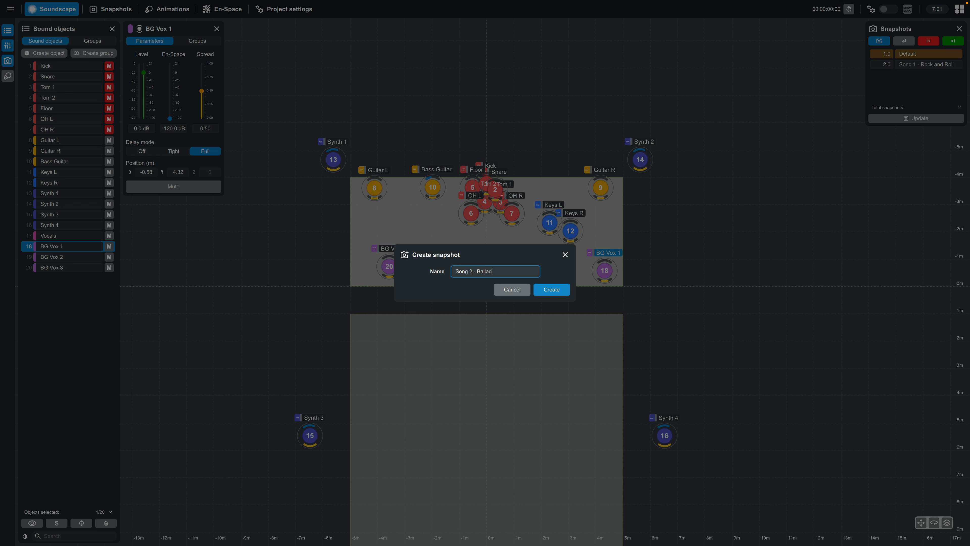
key("Return")
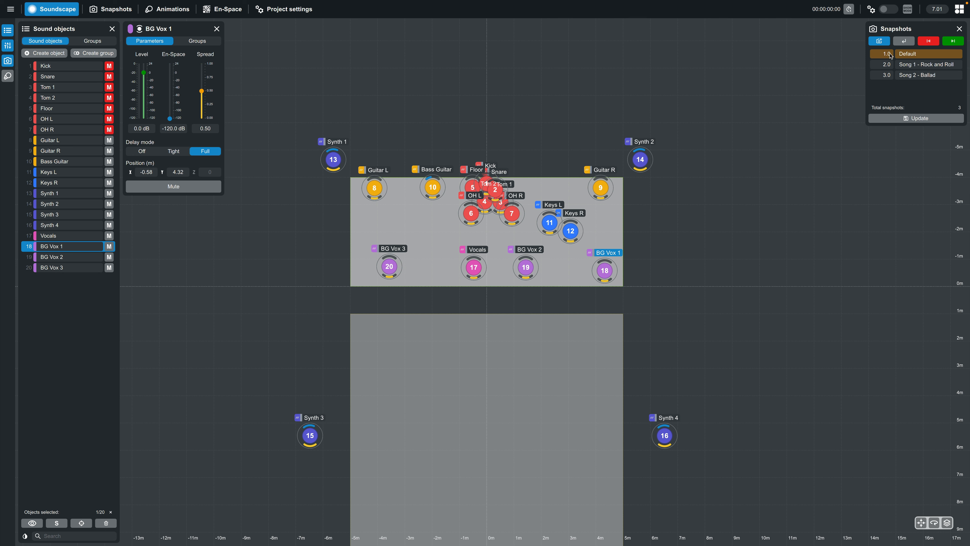
Recall the Default snapshot, step forward through both song snapshots, and step back to Default to check the changes
left_click(906, 41)
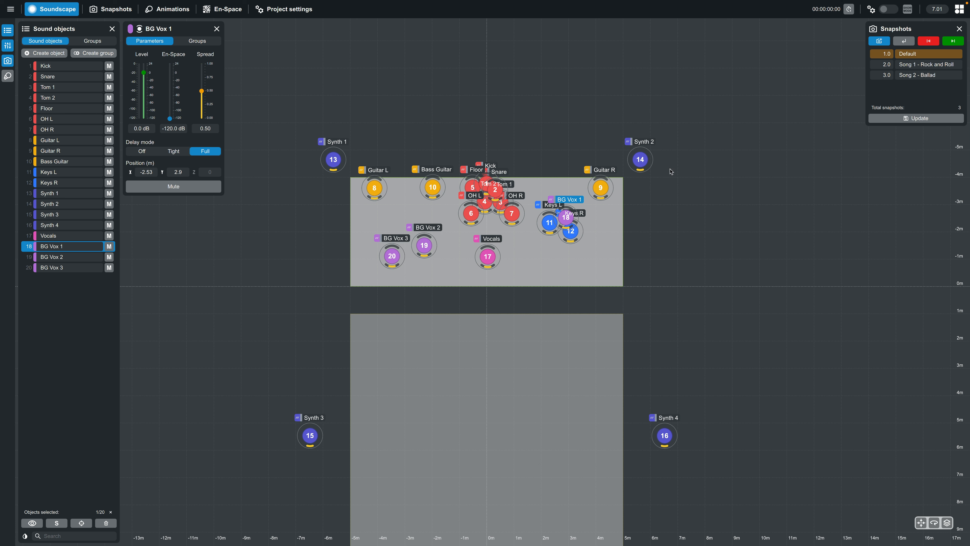
left_click(910, 68)
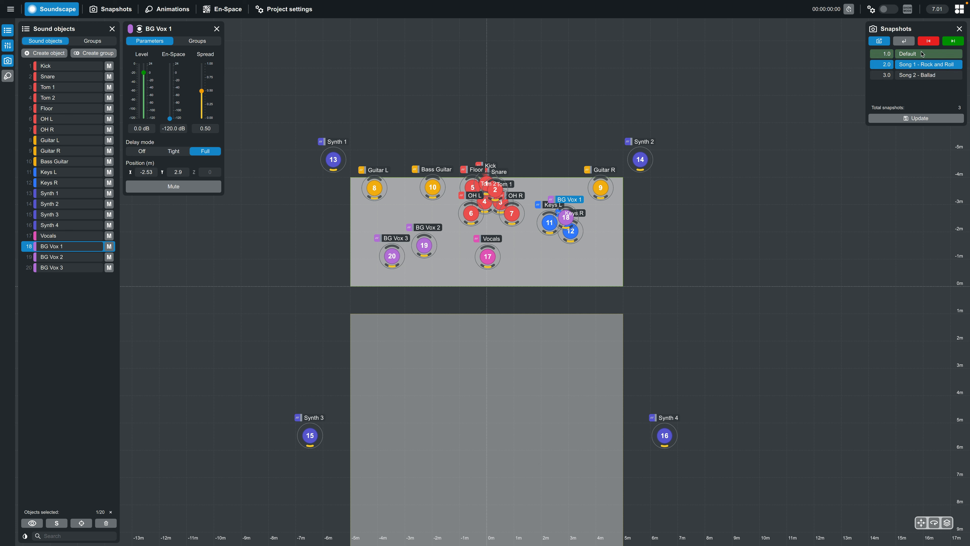
left_click(952, 41)
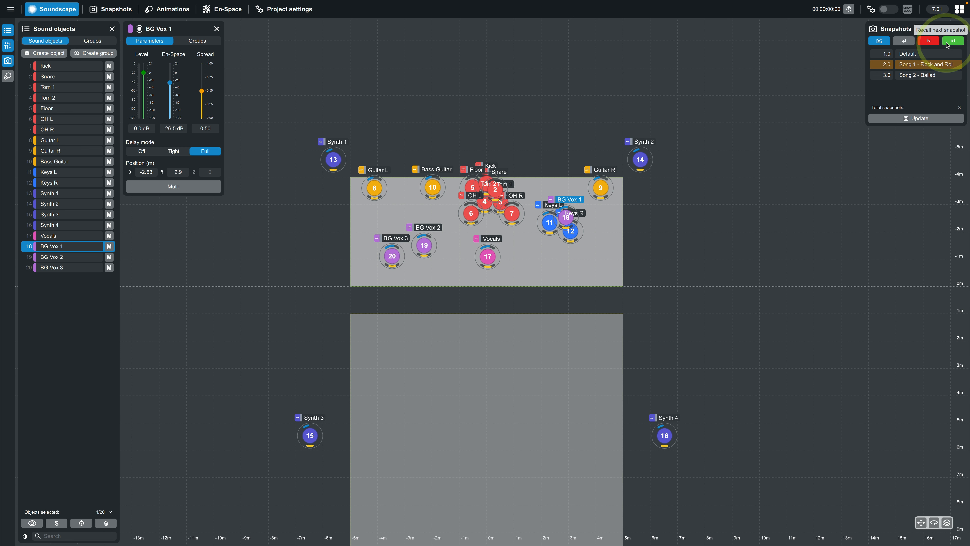
left_click(952, 41)
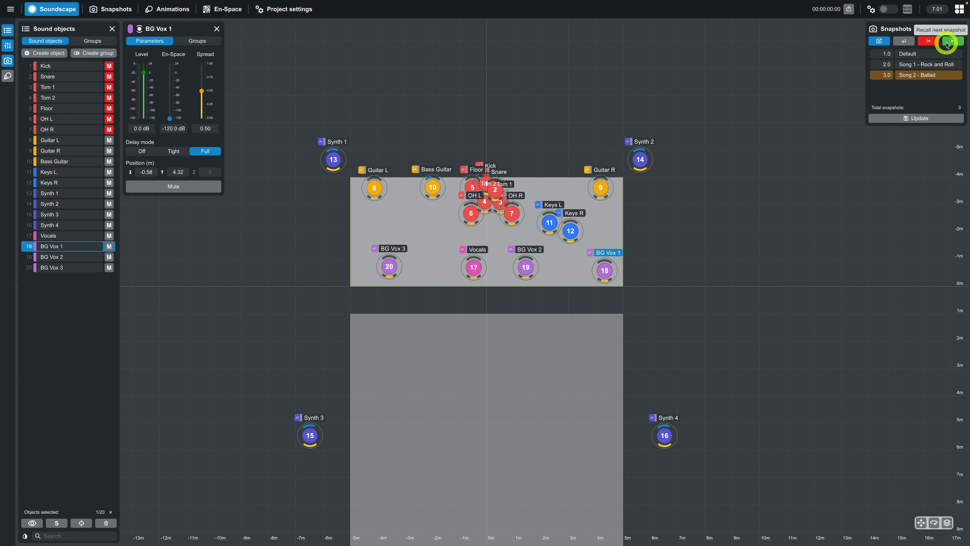
left_click(928, 41)
left_click(928, 41)
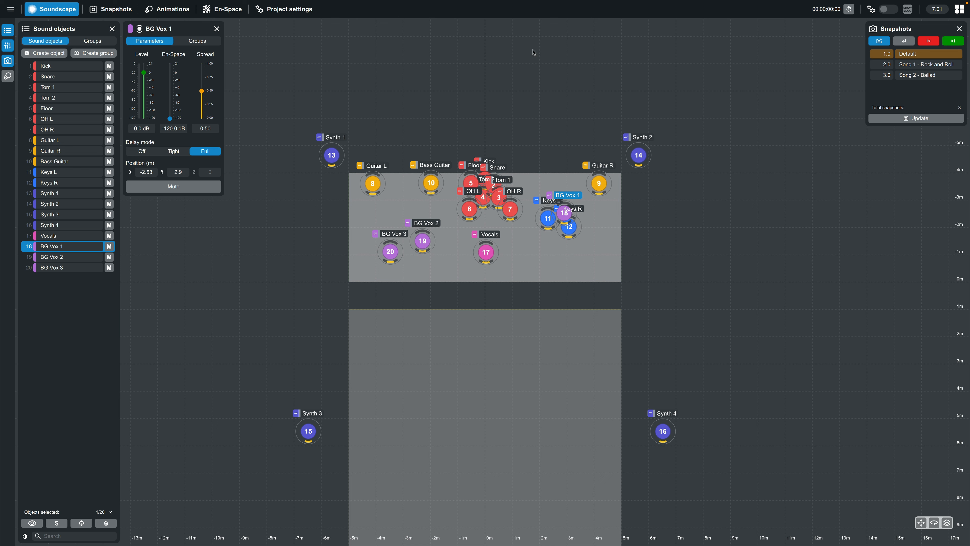
Set the fade time of the Song 2 - Ballad snapshot to 5 seconds in the snapshot list
left_click(117, 14)
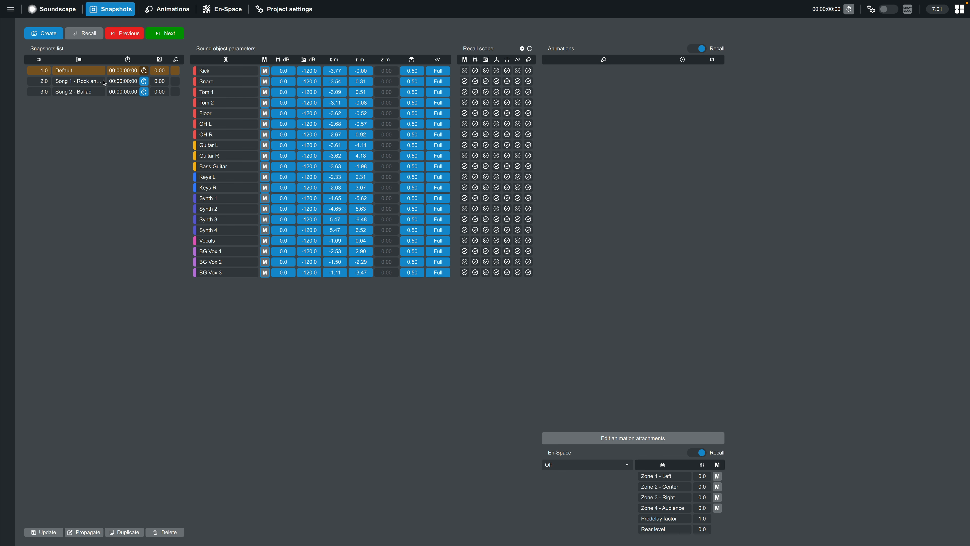
left_click(98, 91)
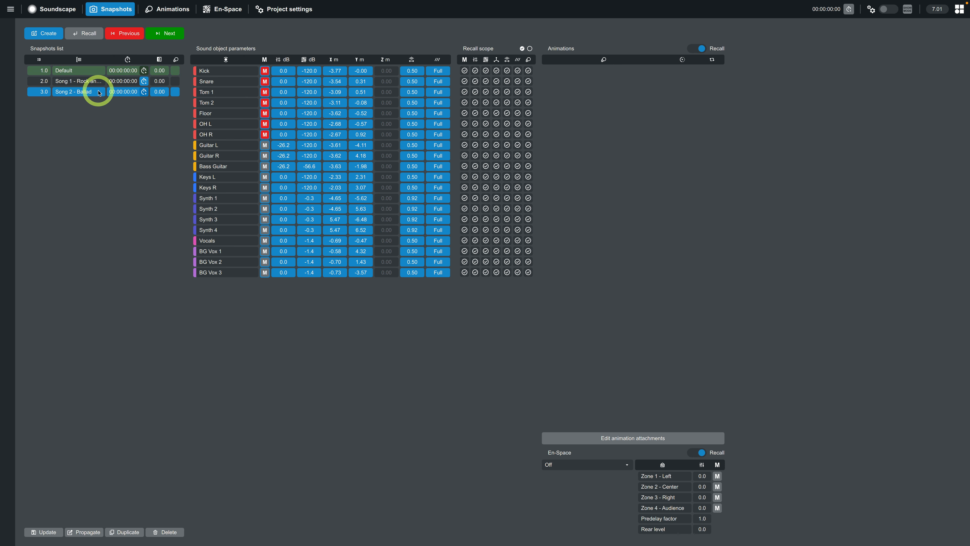
left_click(159, 92)
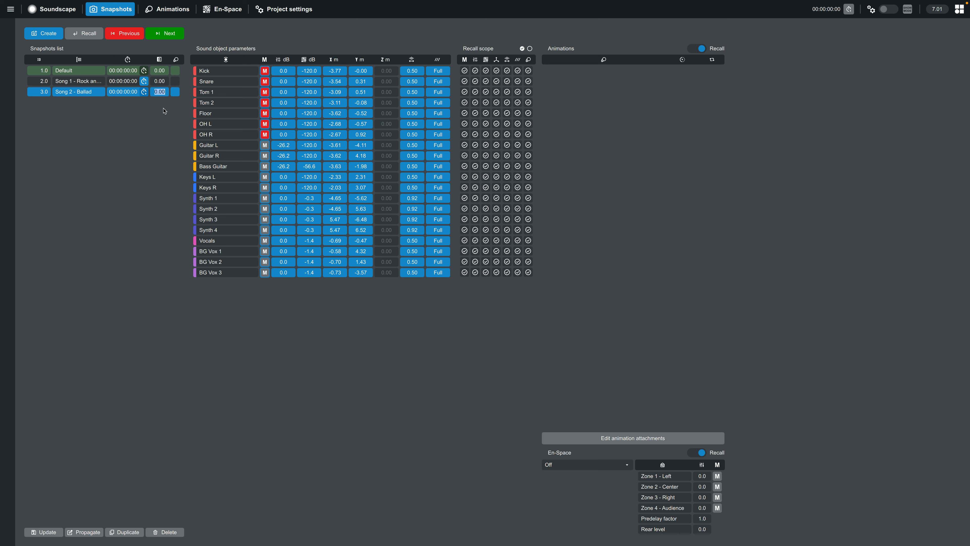
type("5")
key("Return")
Return to the stage view and recall Song 1 - Rock and Roll followed by Song 2 - Ballad to watch the fade
left_click(57, 11)
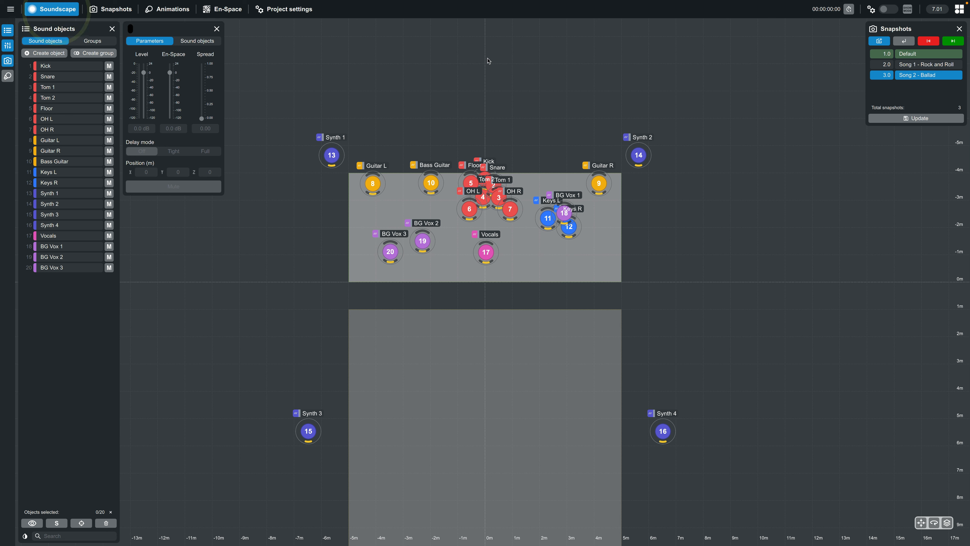
left_click(911, 65)
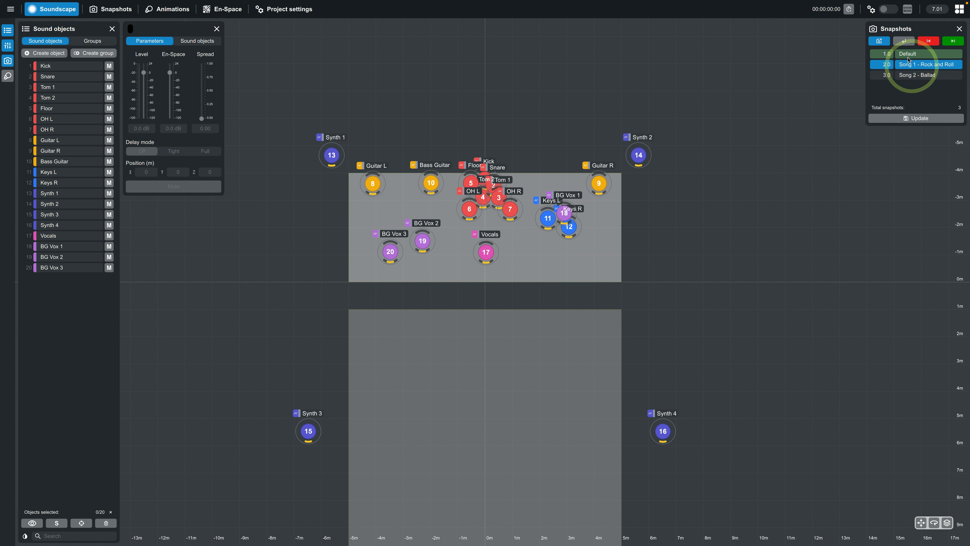
left_click(905, 42)
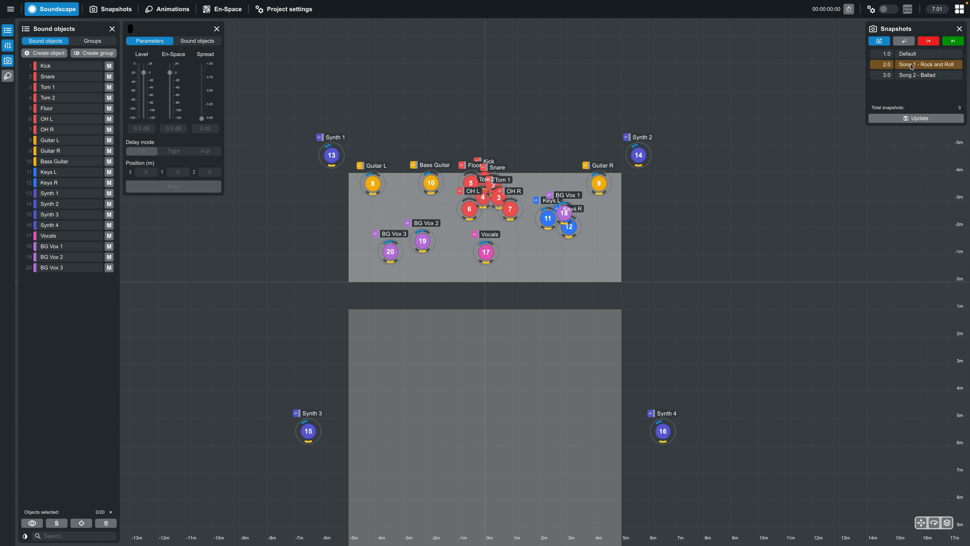
left_click(912, 75)
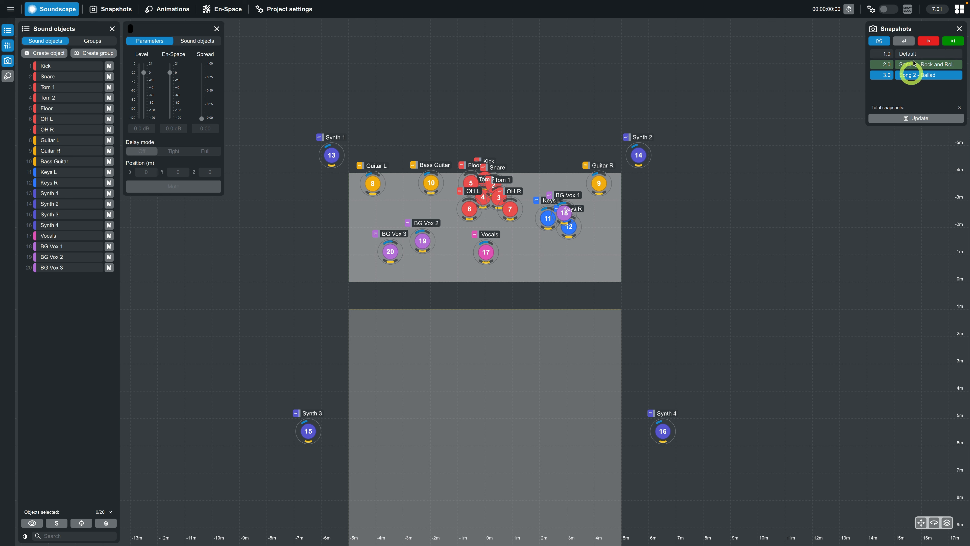
left_click(957, 42)
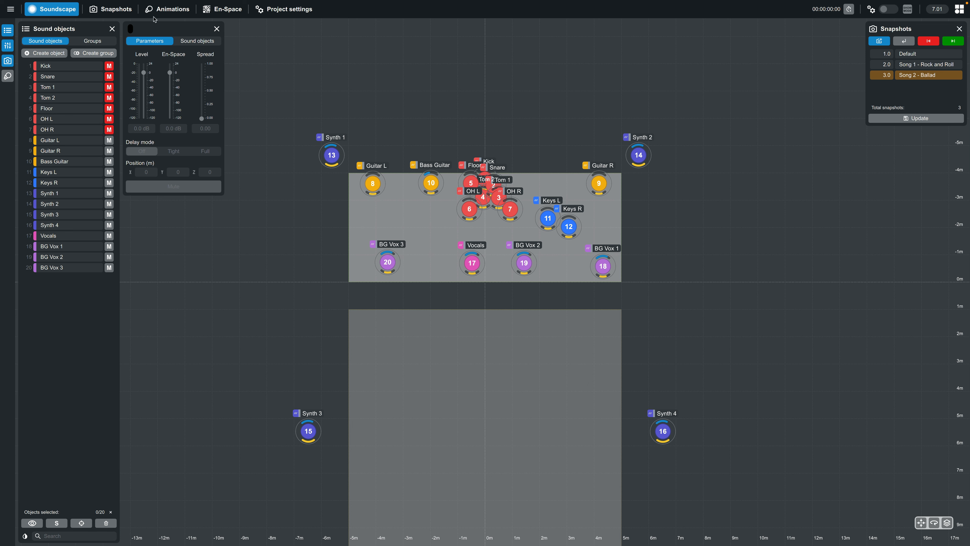
Renumber the Song 1 - Rock and Roll snapshot to 4 so it follows Song 2 - Ballad
left_click(119, 11)
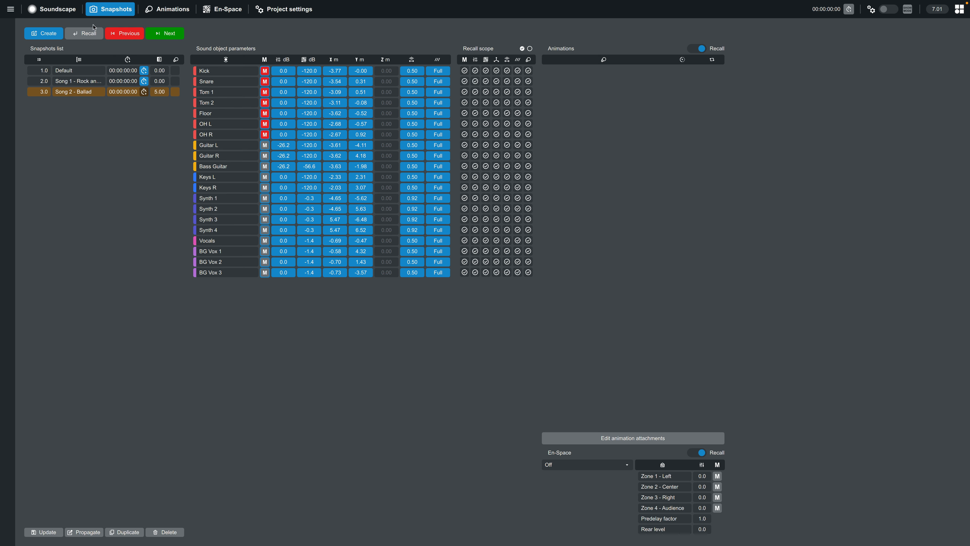
double_click(44, 85)
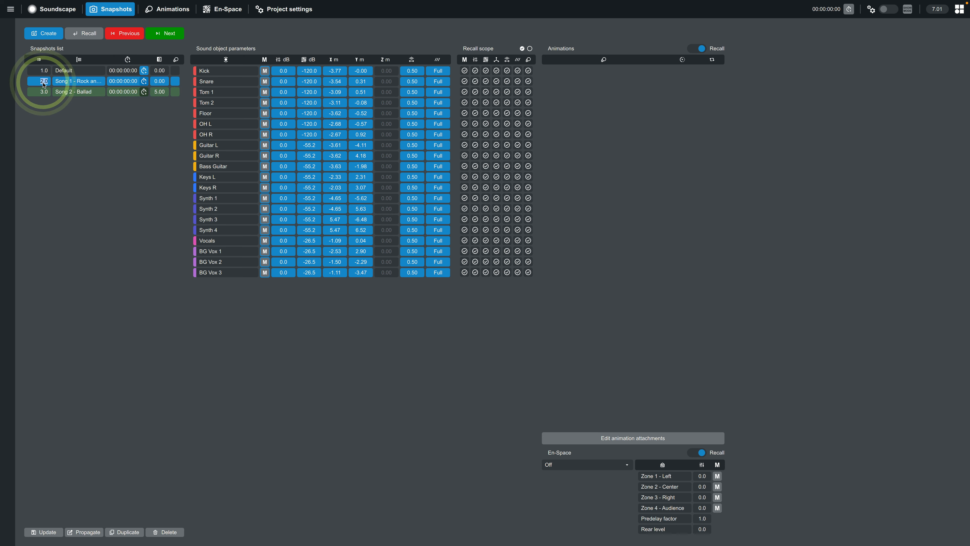
type("4")
key("Return")
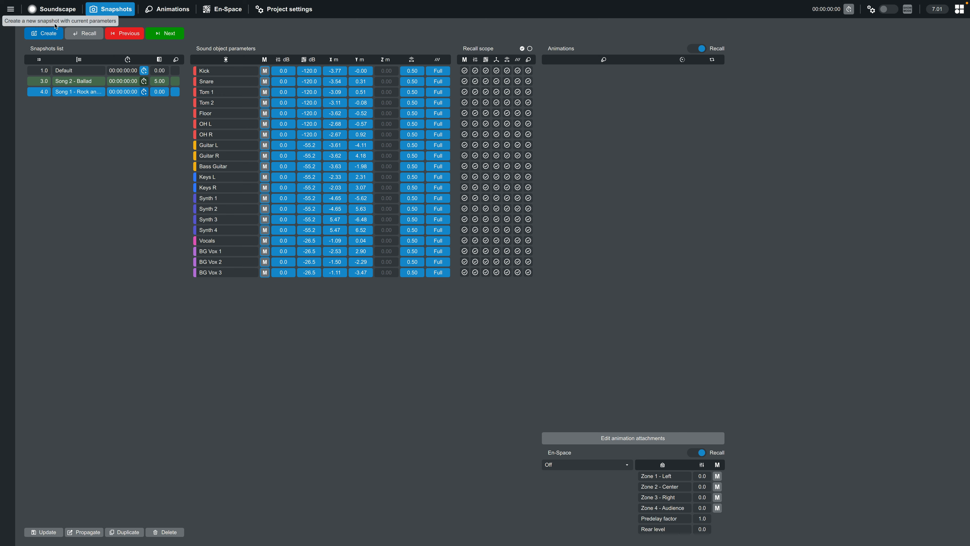
From the stage view, recall Default, step forward through the reordered snapshots, and step back to Song 2 - Ballad
left_click(53, 12)
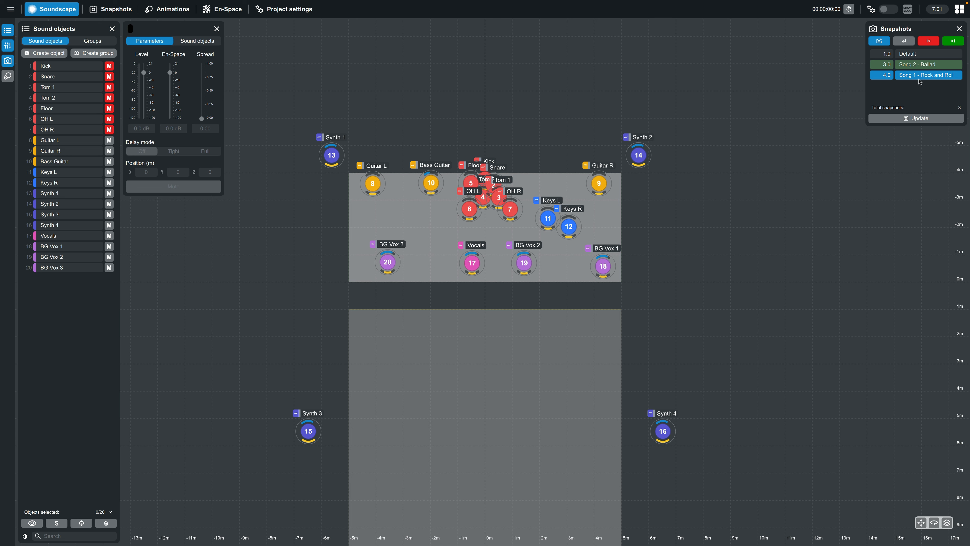
left_click(905, 53)
left_click(903, 41)
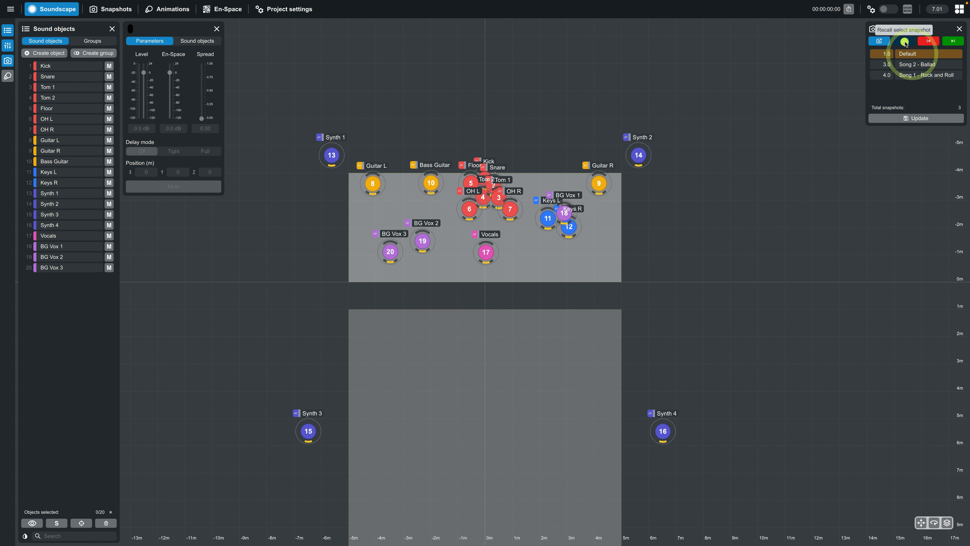
left_click(953, 41)
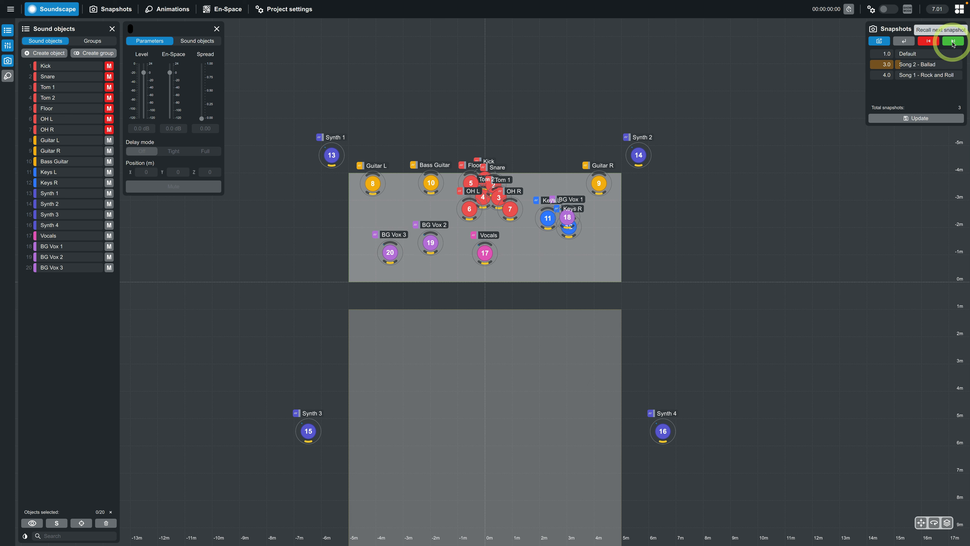
left_click(953, 42)
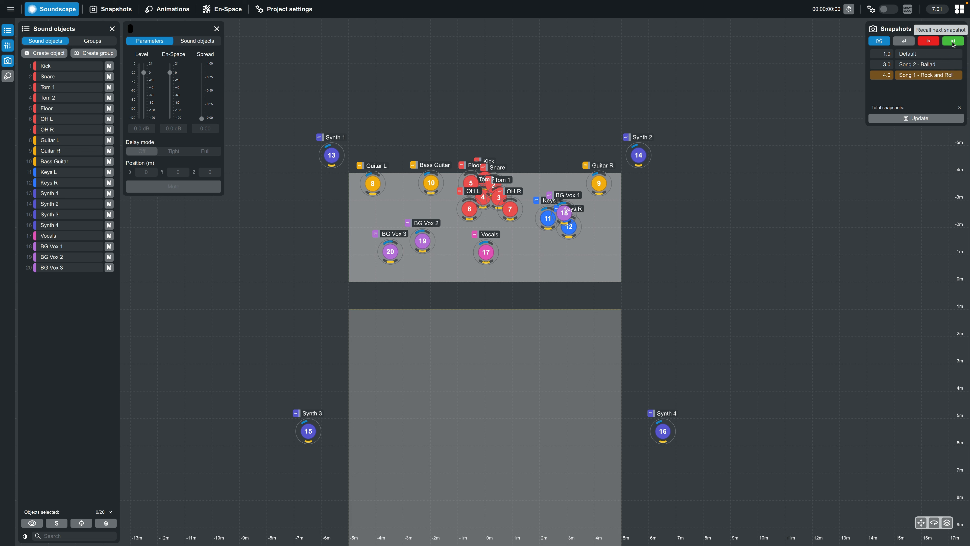
left_click(937, 44)
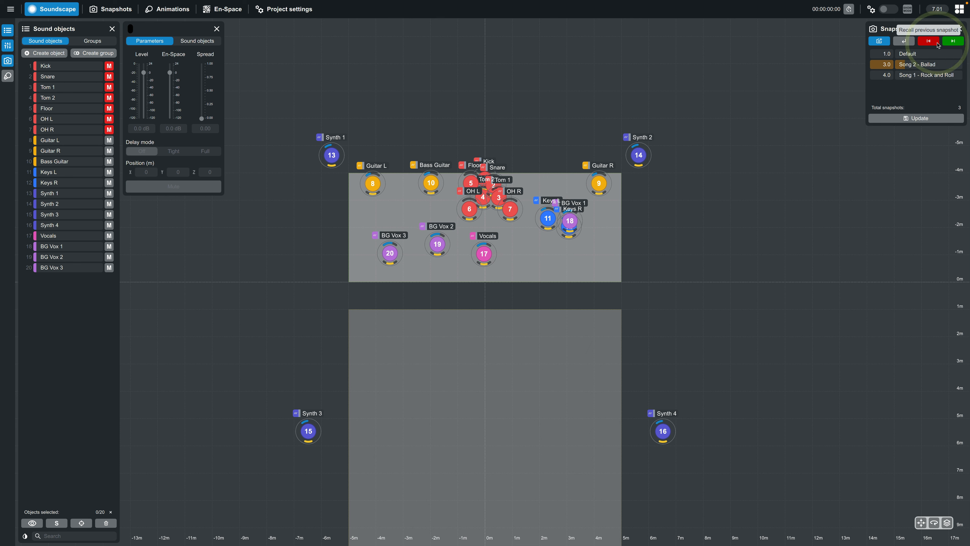